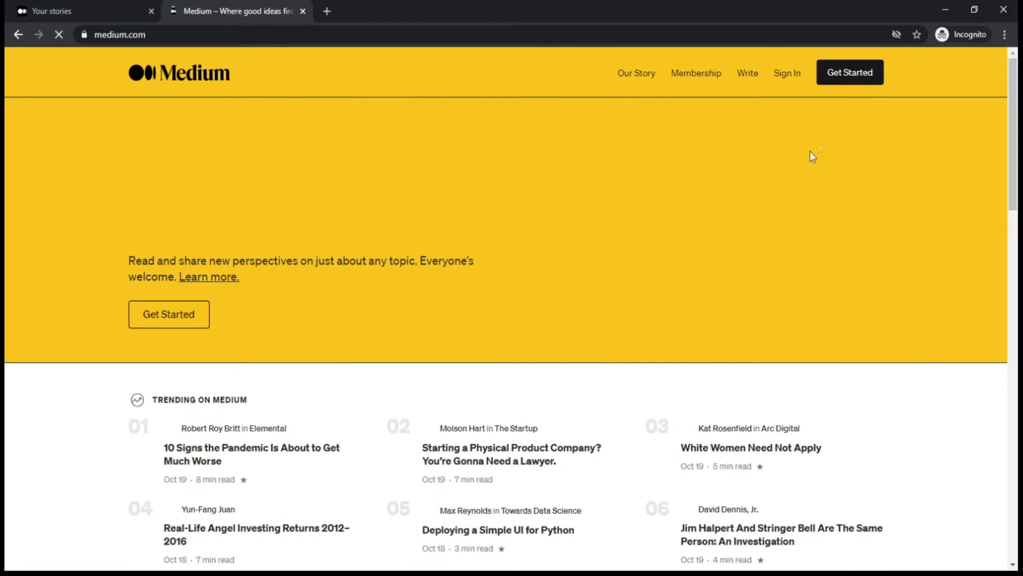
- Sign in to Medium through Get Started and land on the personalised home feed
left_click(880, 80)
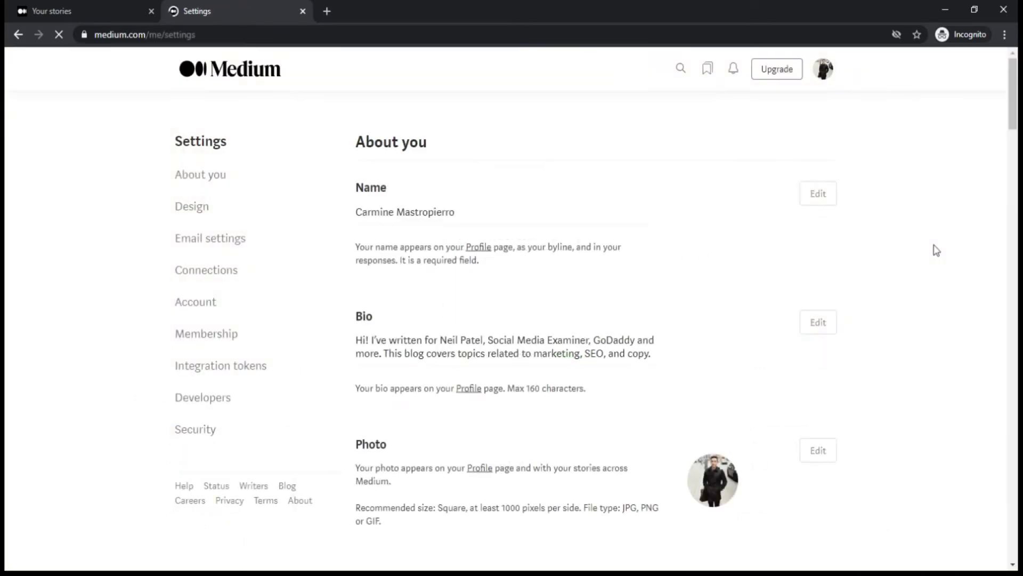
scroll(533, 384, "down", 1)
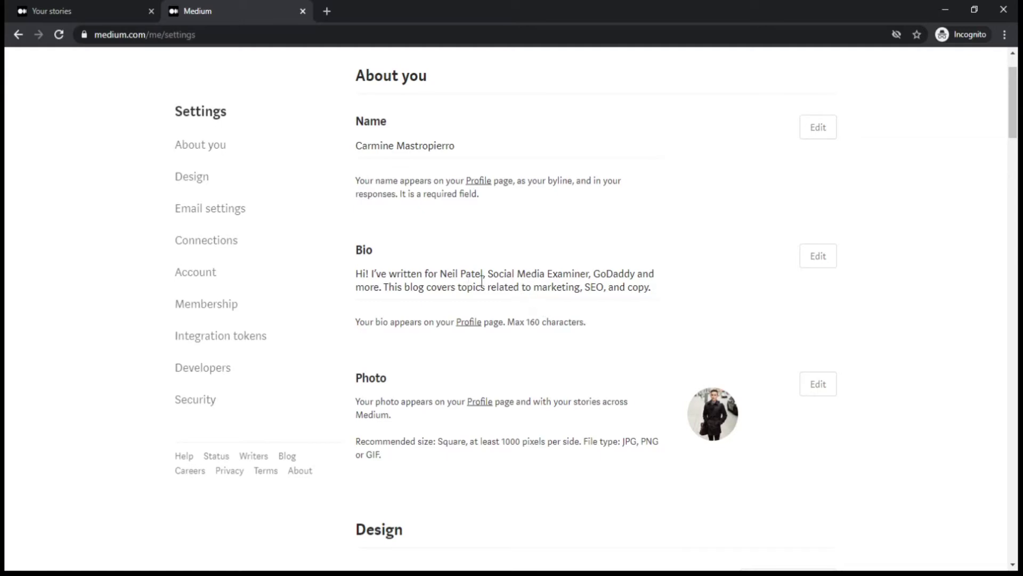
scroll(683, 272, "down", 1)
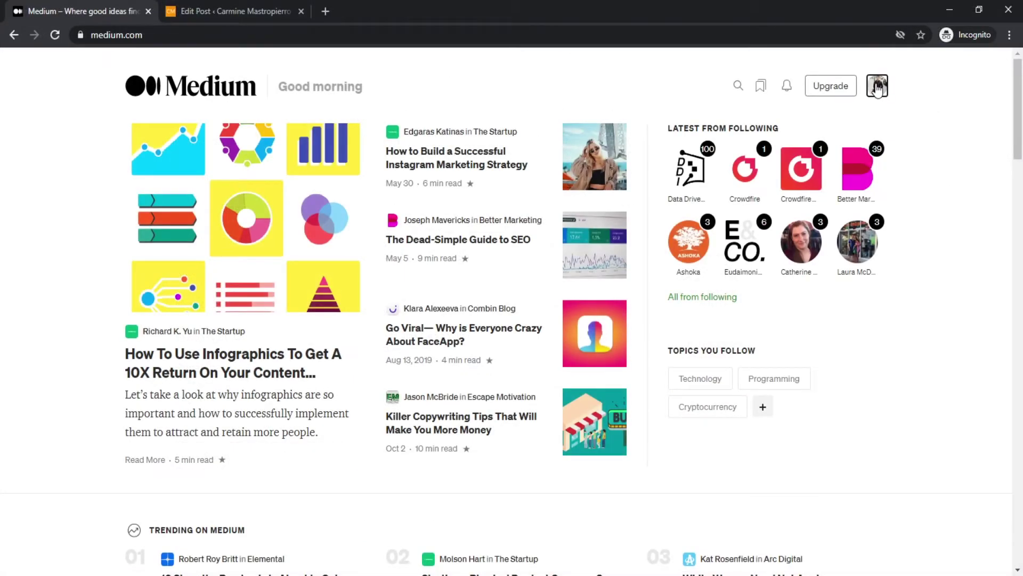
- Start a new story titled '9 Powerful FOMO Statistics For Marketers (Especially #3)', copied from WordPress
left_click(877, 89)
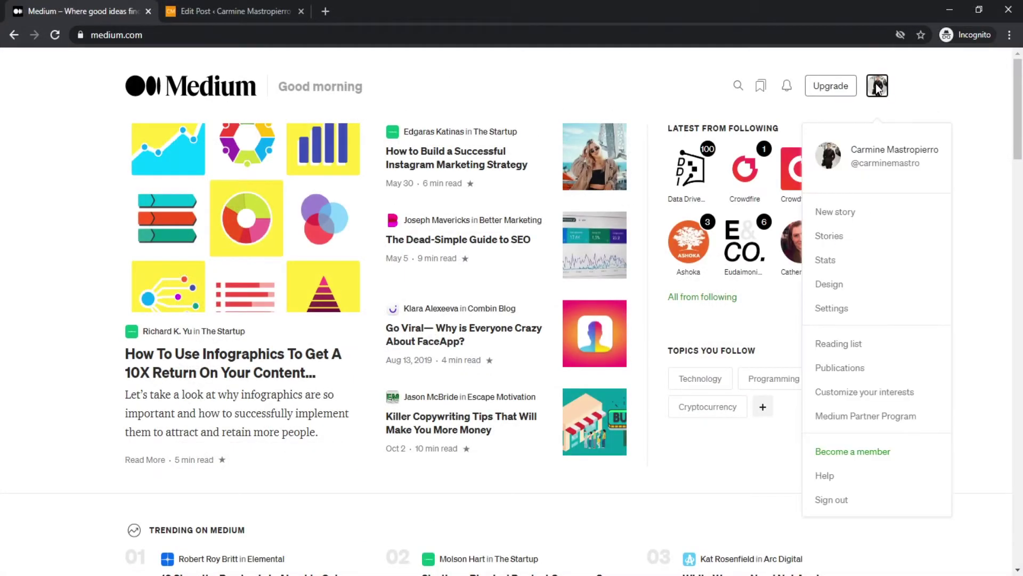
left_click(840, 214)
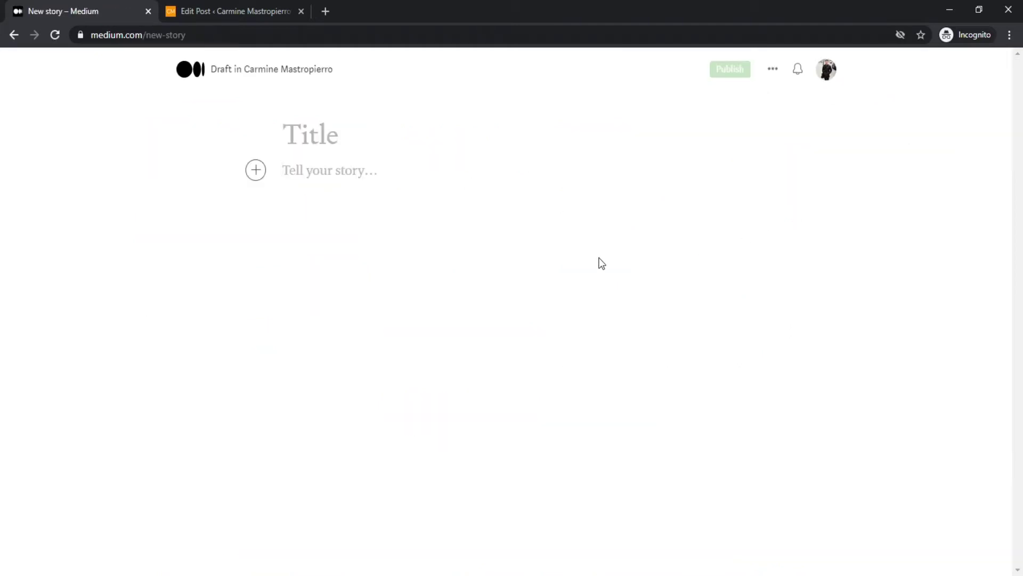
key("ctrl+Tab")
triple_click(417, 170)
key("ctrl+c")
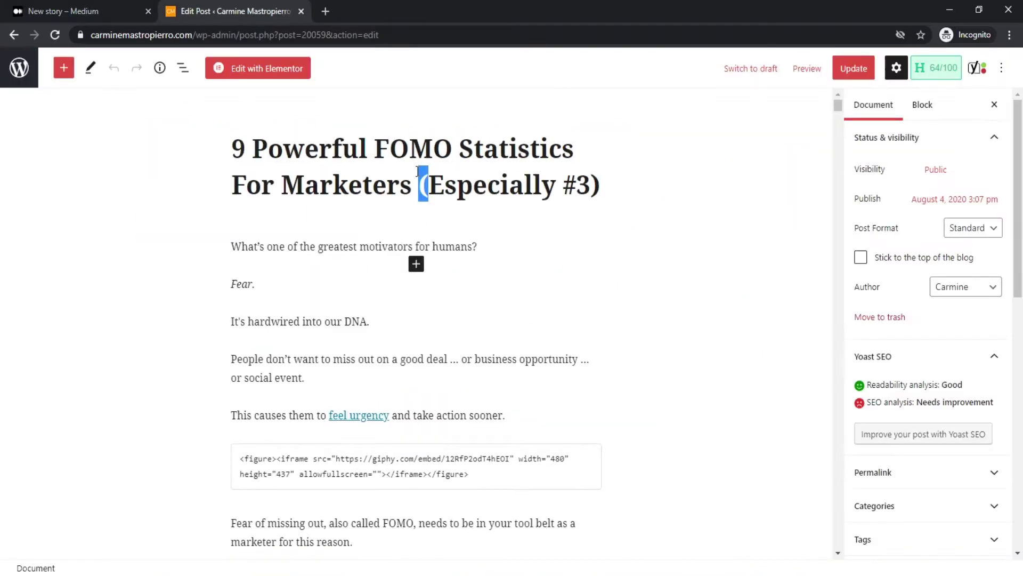
key("ctrl+Tab")
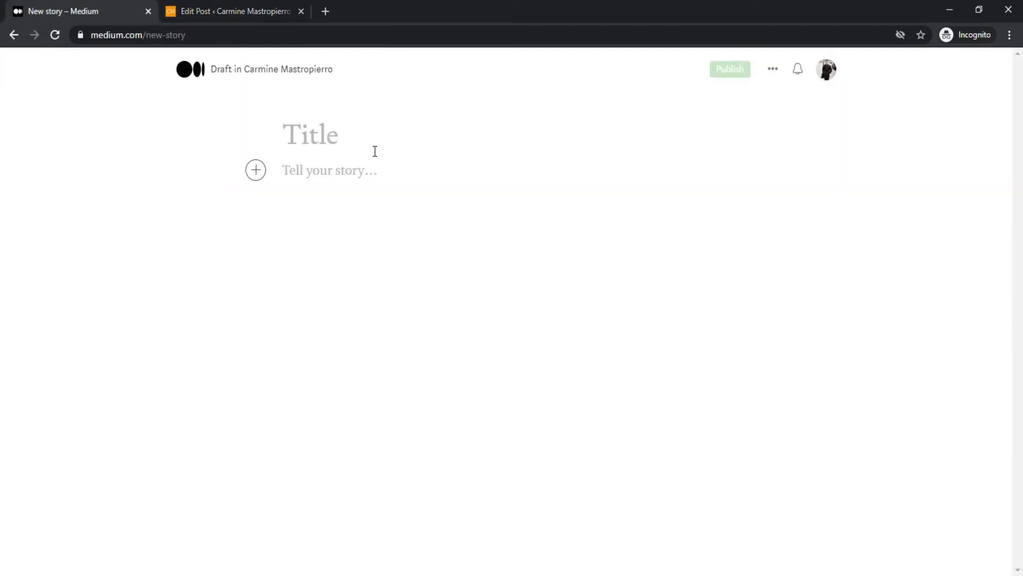
left_click(313, 133)
key("ctrl+v")
- Paste the WordPress article body into the story below the title
left_click(364, 207)
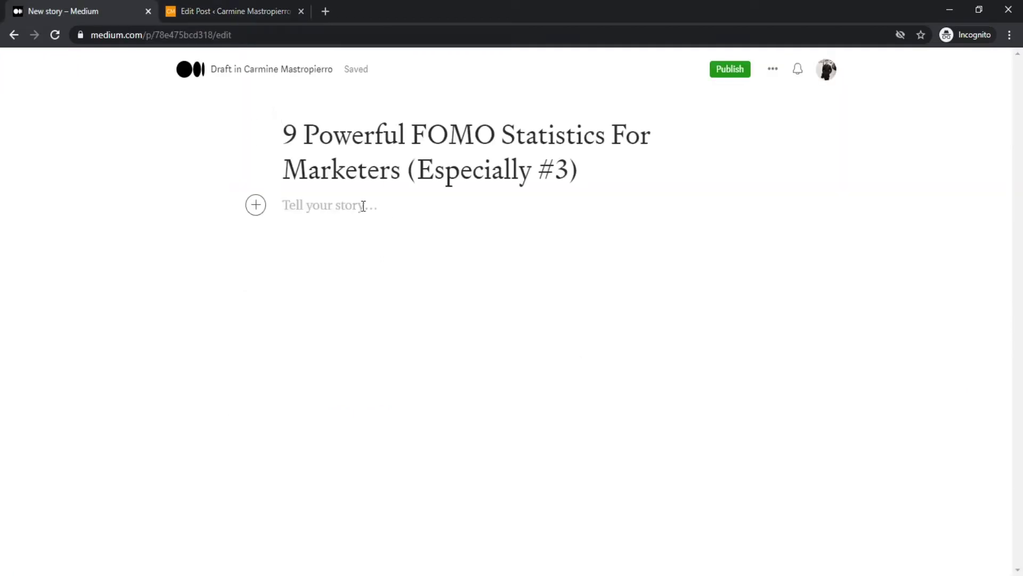
key("ctrl+v")
scroll(758, 359, "up", 15)
- Delete the stray empty paragraph after the 'take action sooner.' sentence
scroll(759, 359, "down", 5)
scroll(758, 359, "up", 6)
scroll(758, 361, "up", 20)
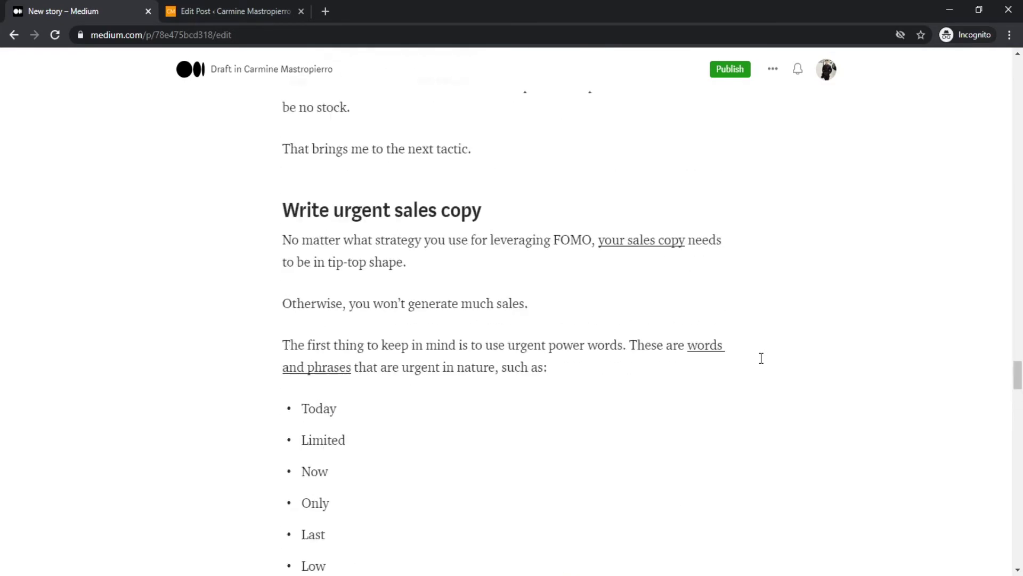
scroll(761, 358, "up", 20)
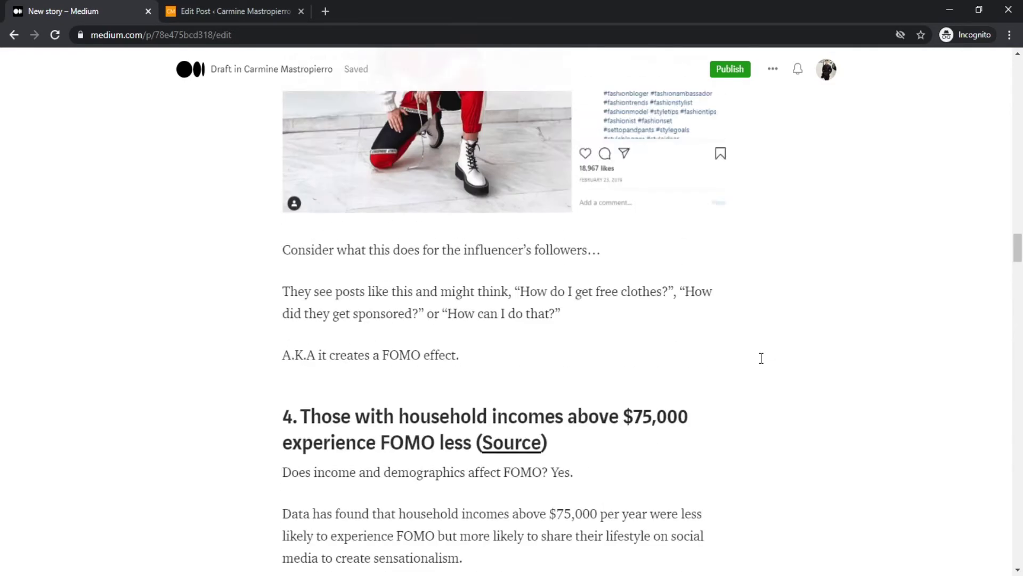
scroll(761, 358, "down", 3)
scroll(762, 359, "down", 10)
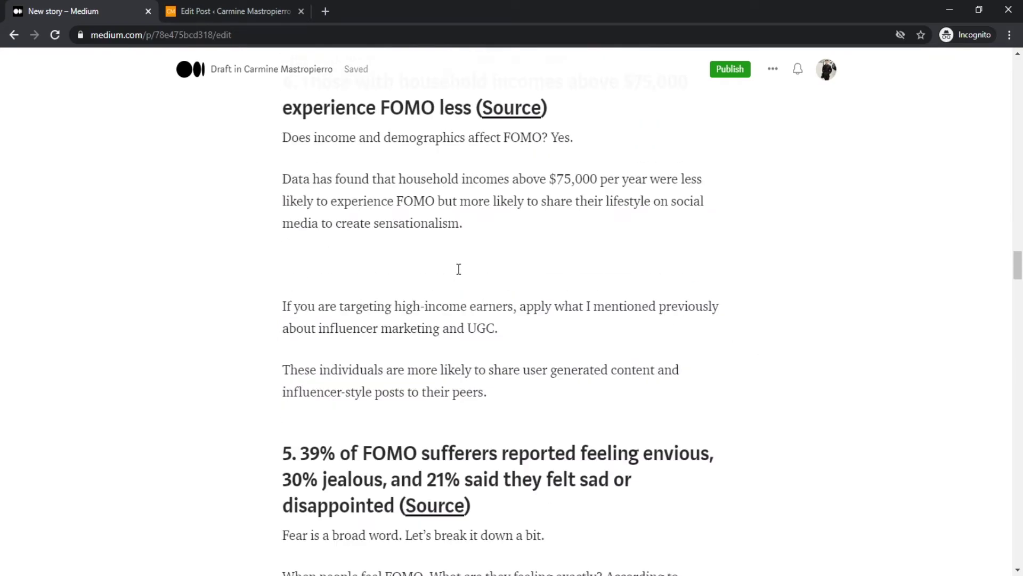
scroll(458, 265, "up", 20)
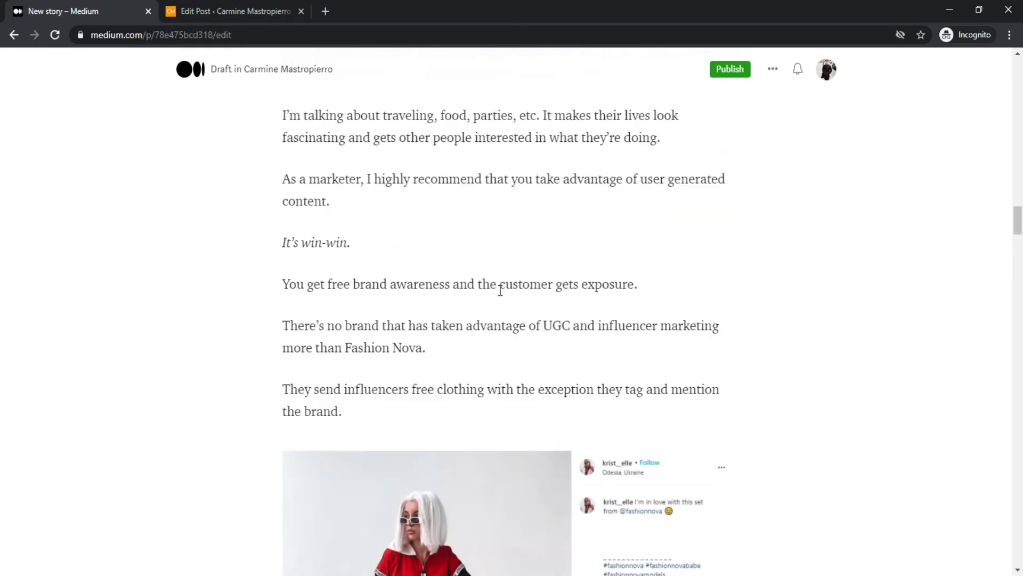
scroll(501, 296, "up", 20)
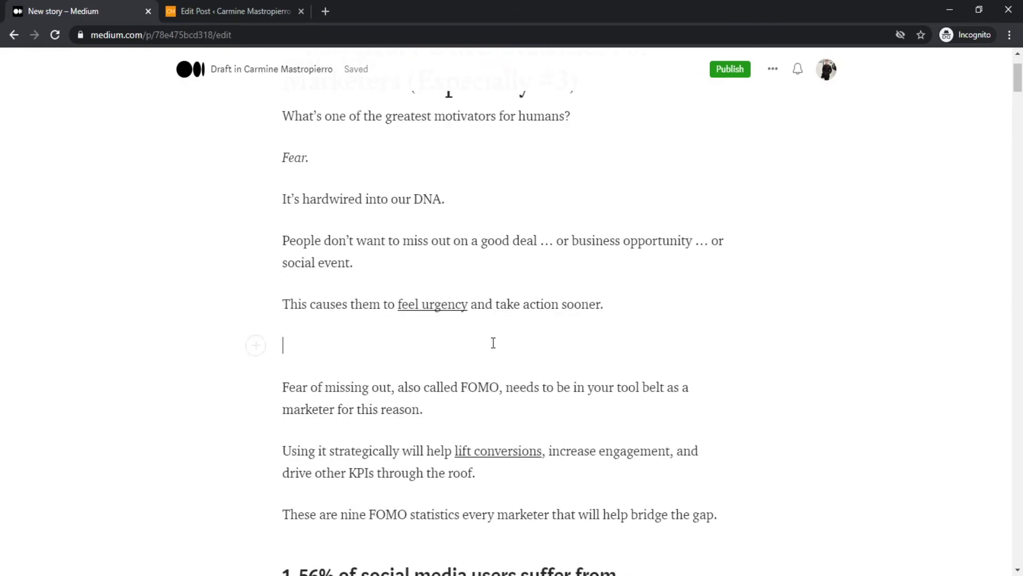
key("BackSpace")
- Check the rest of the draft down to the 'Wrapping up these FOMO stats' section
scroll(493, 343, "up", 2)
scroll(493, 344, "down", 15)
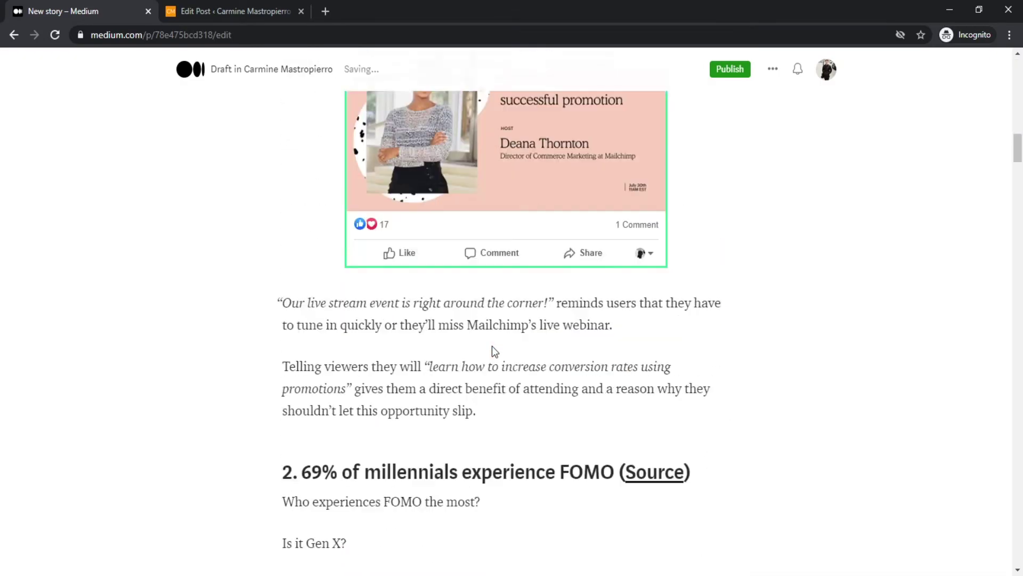
scroll(491, 346, "down", 20)
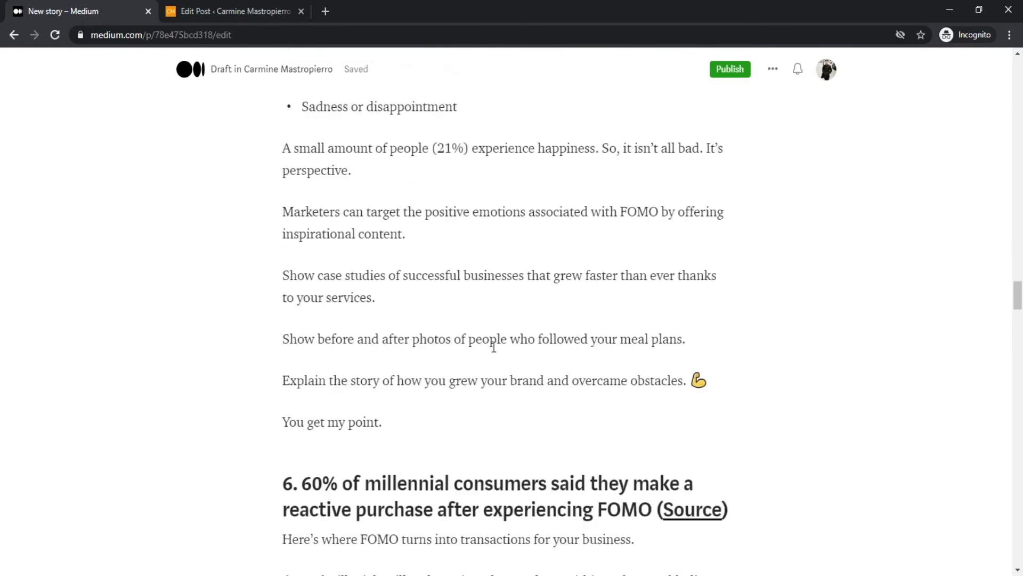
scroll(494, 347, "down", 20)
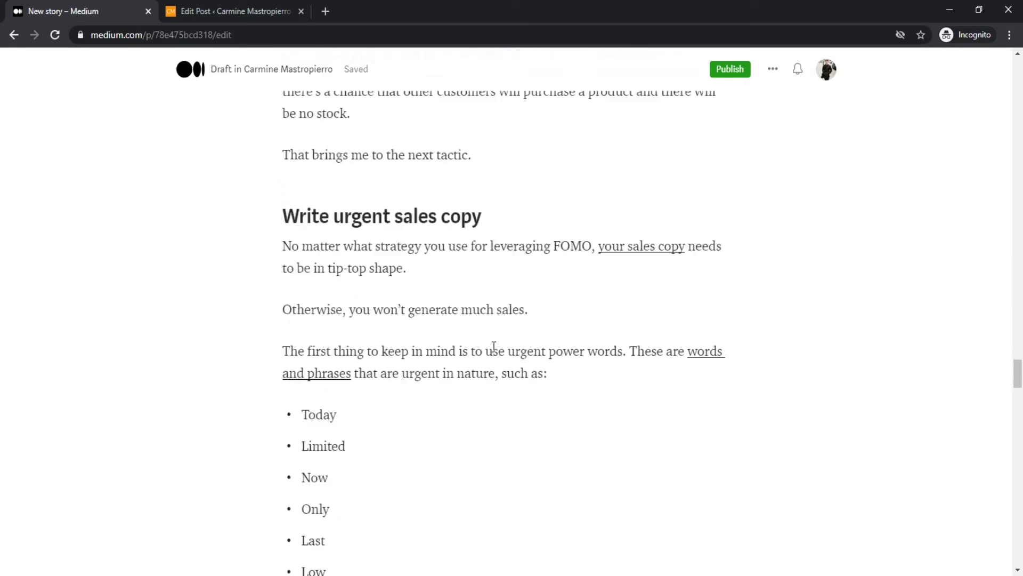
scroll(494, 346, "down", 20)
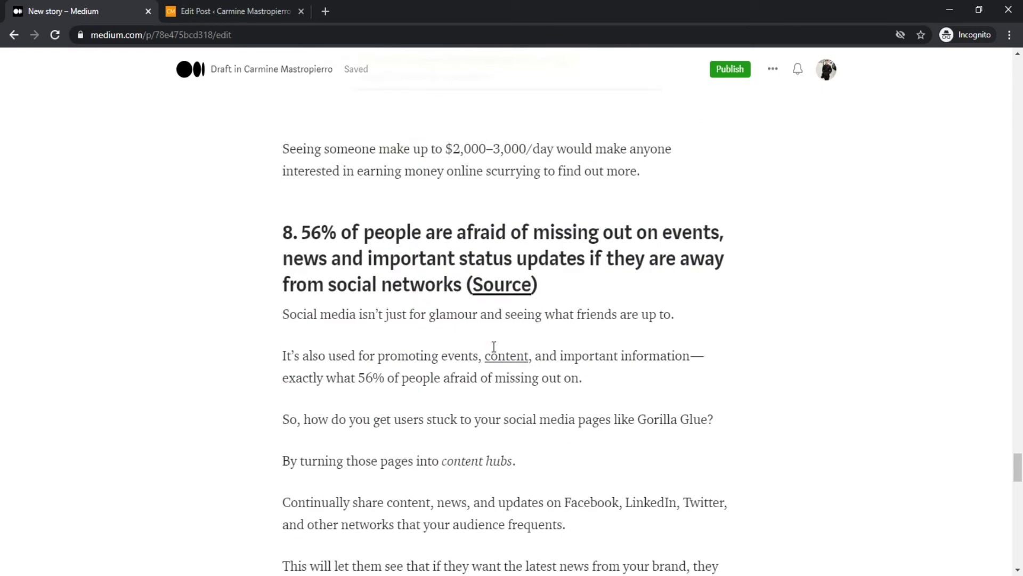
scroll(493, 347, "down", 20)
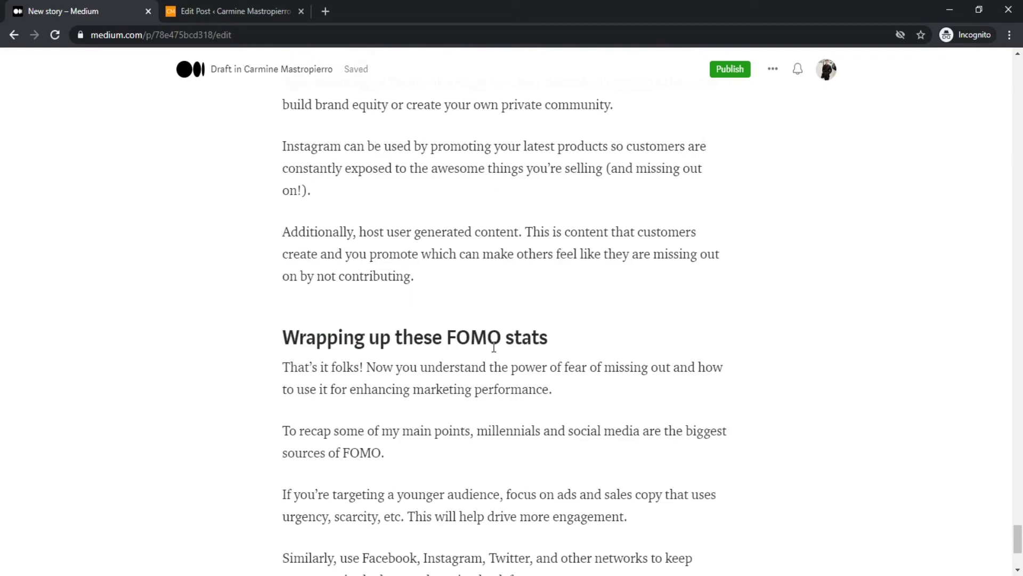
scroll(494, 347, "down", 4)
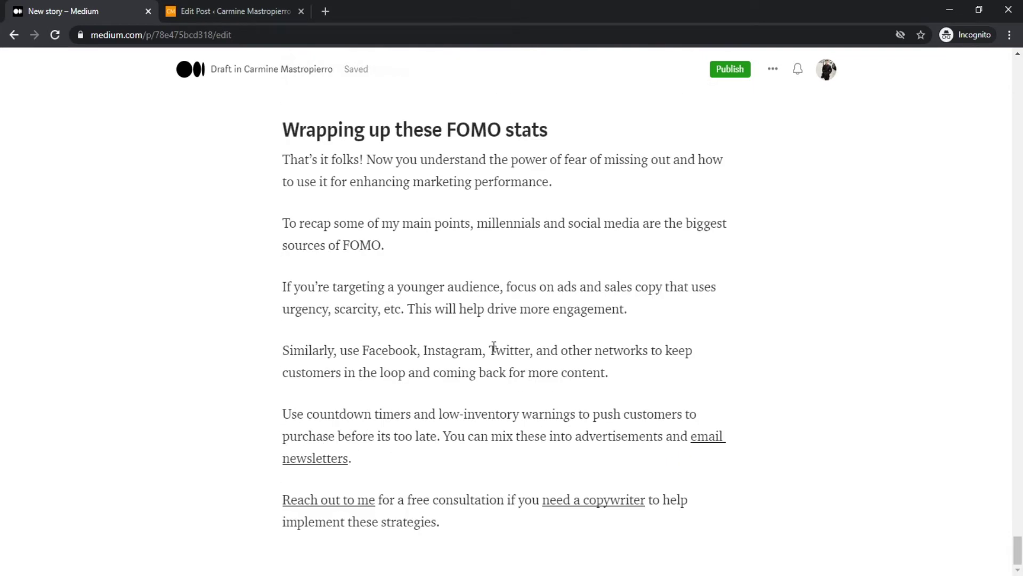
- Add a final line 'This article was originally published at' followed by the pasted blog URL
left_click(632, 519)
key("Return")
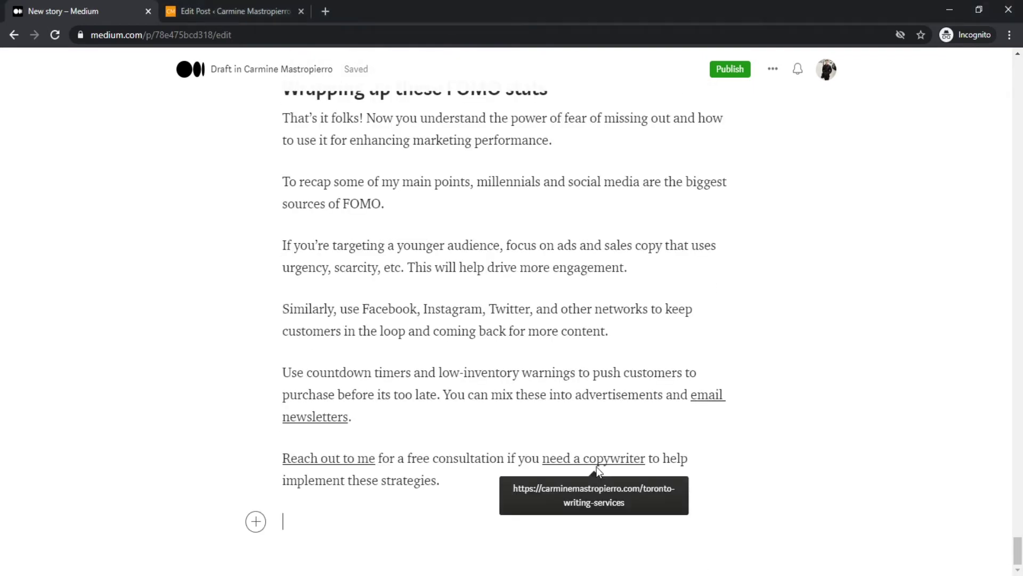
type("This article was")
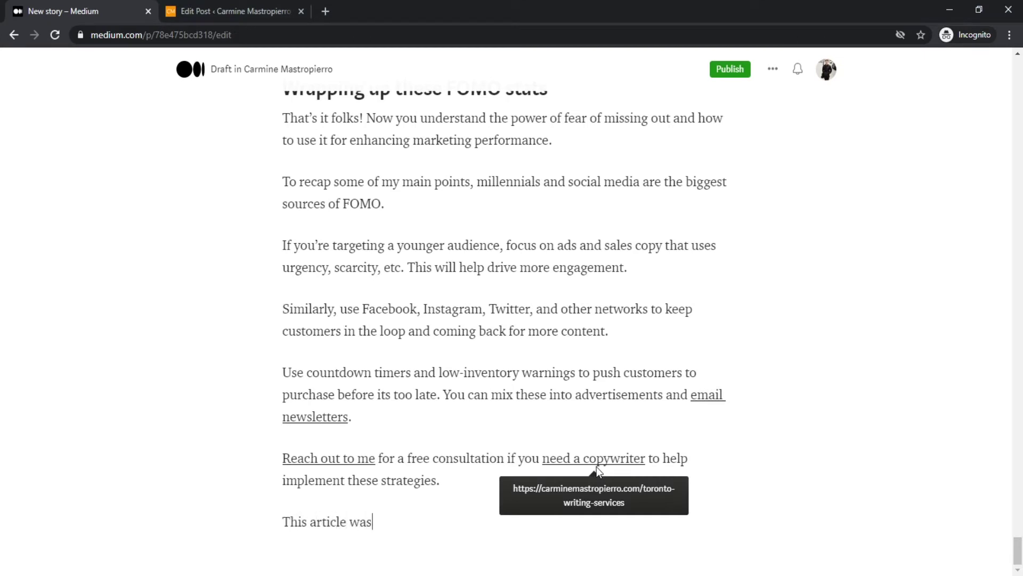
type(" originally publishd a")
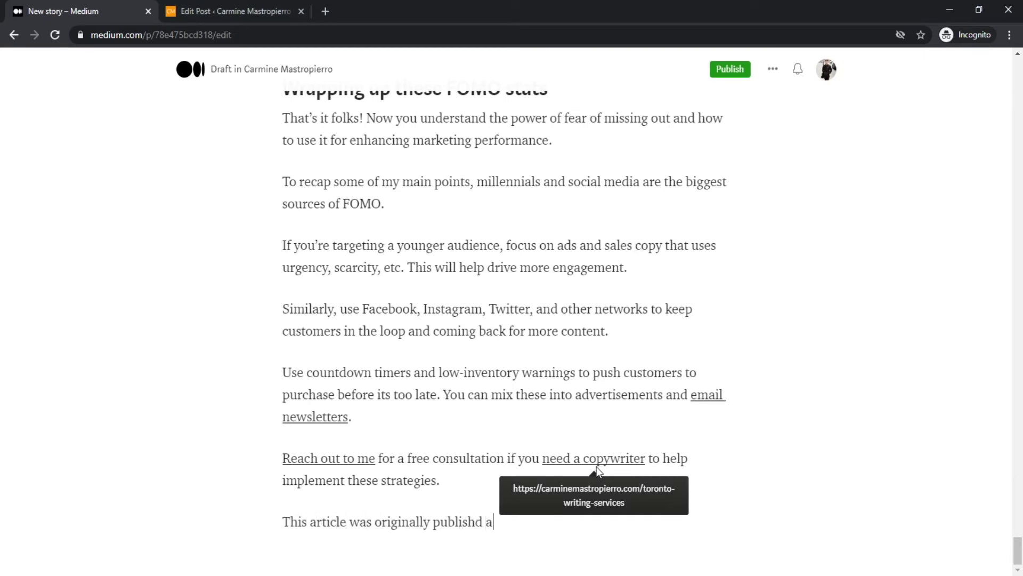
key("BackSpace")
key("BackSpace")
key("BackSpace")
type("ed at")
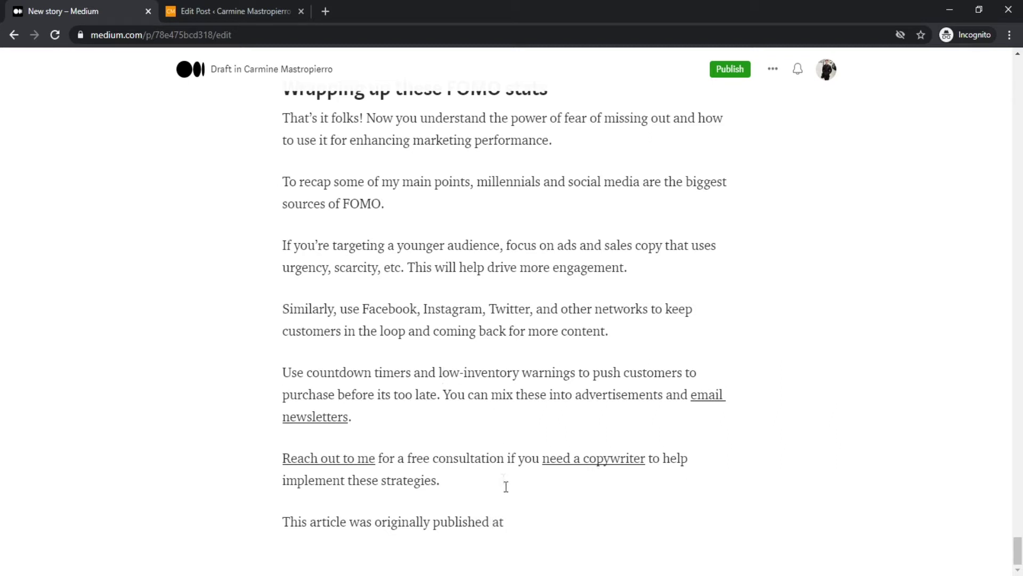
type("https://carminemastropierro.com/fomo-statistics/")
- Italicize the attribution line and deselect it
left_click_drag(577, 515, 286, 491)
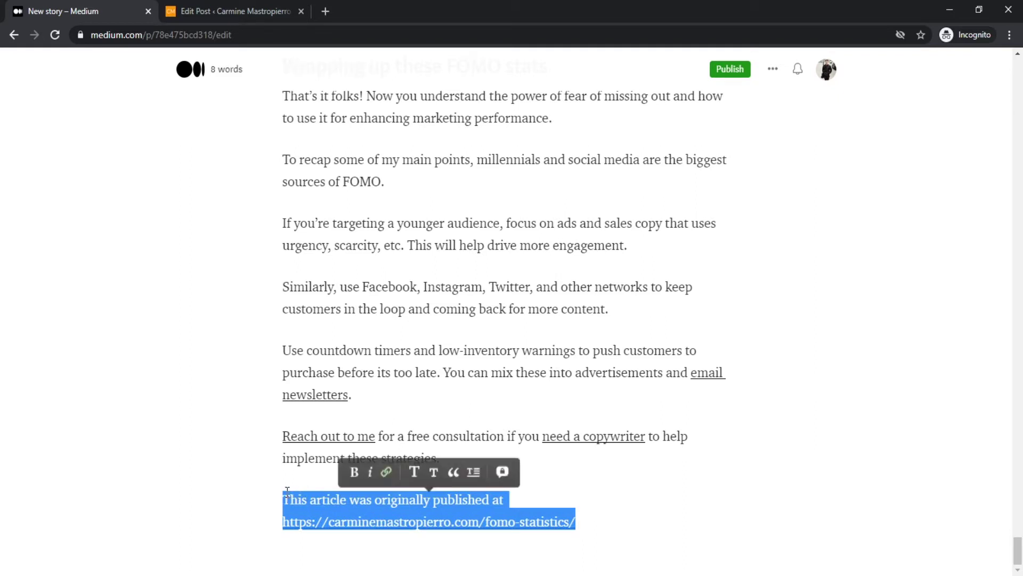
left_click(389, 472)
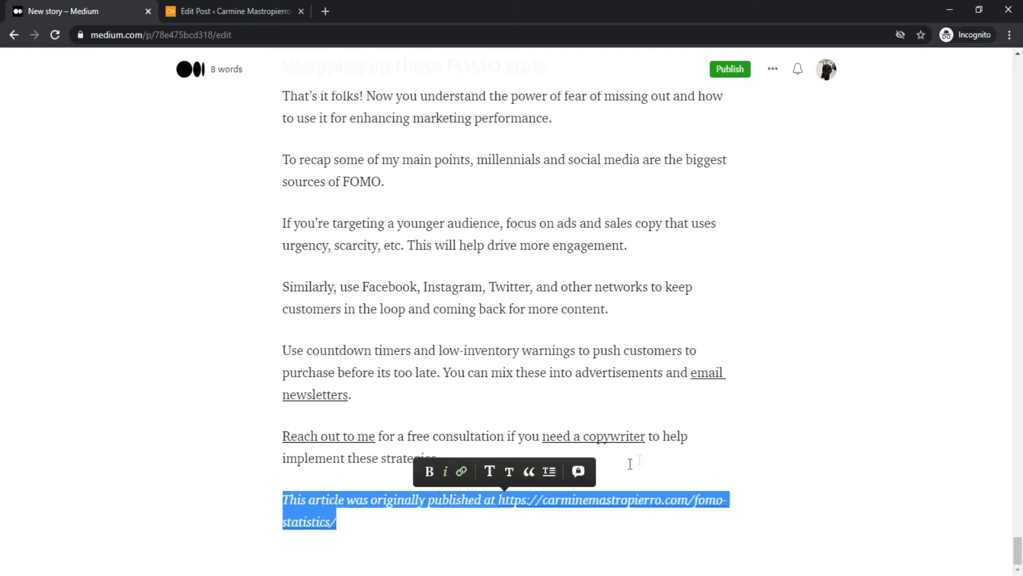
left_click(647, 457)
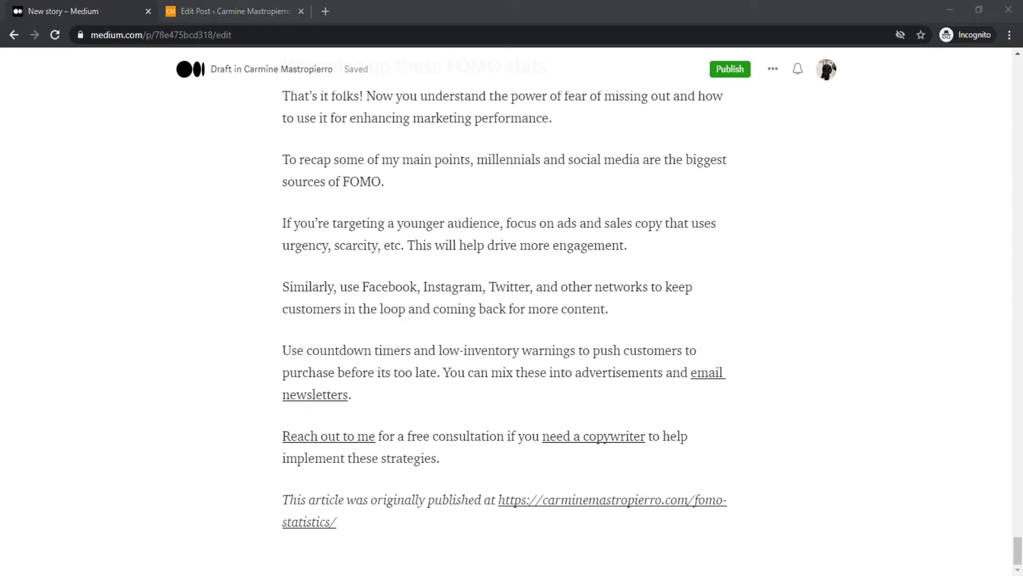
left_click(865, 174)
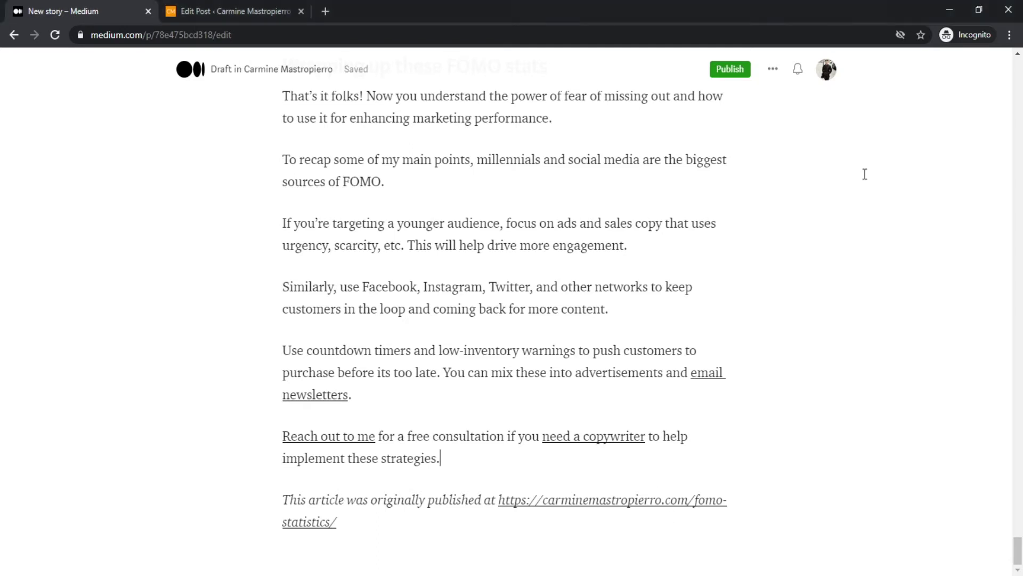
left_click(772, 72)
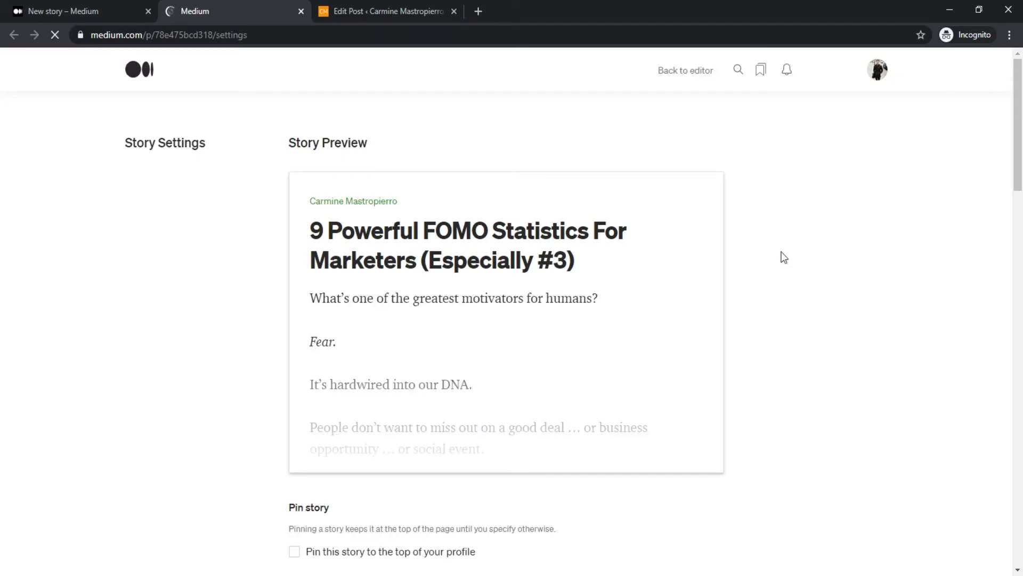
scroll(784, 257, "down", 15)
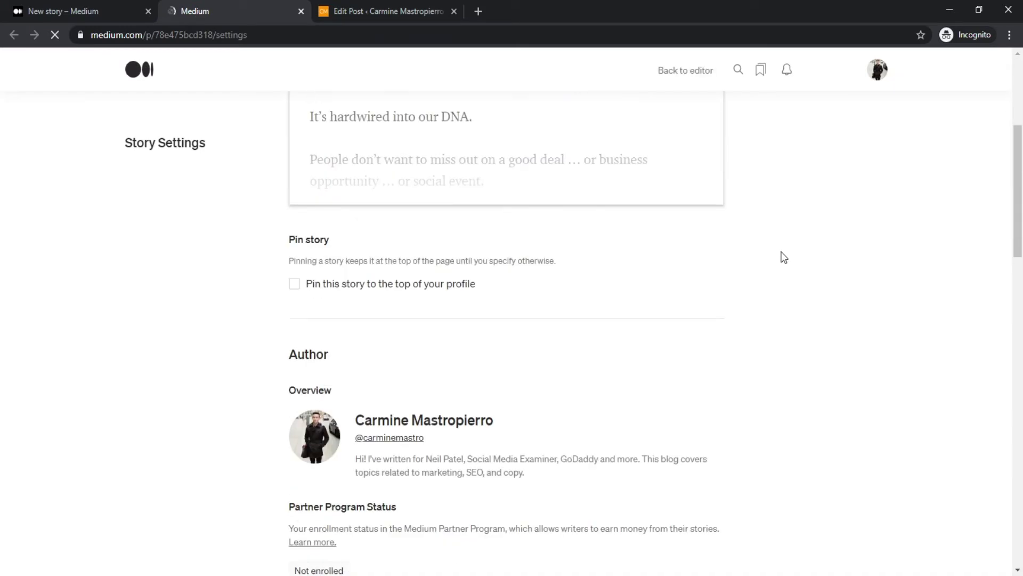
scroll(784, 258, "down", 5)
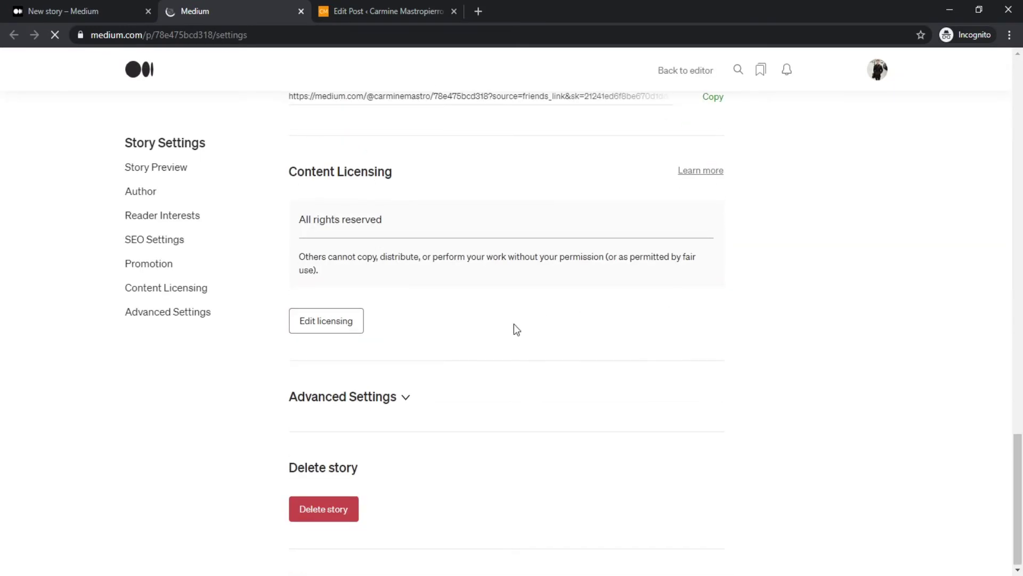
left_click(375, 401)
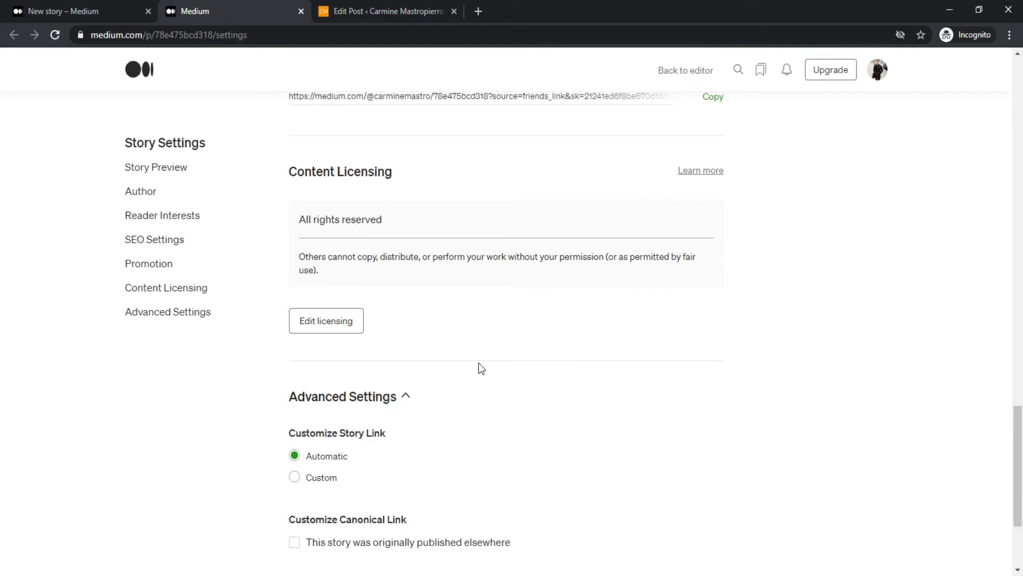
scroll(478, 367, "down", 3)
left_click(321, 380)
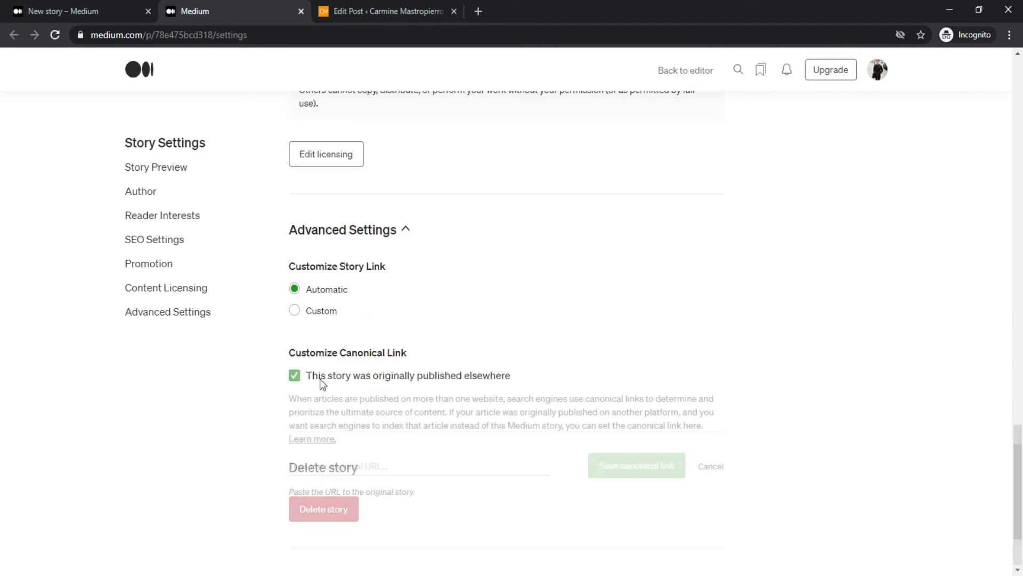
left_click(351, 464)
type("https://carminemastropierro.com/fomo-statistics/")
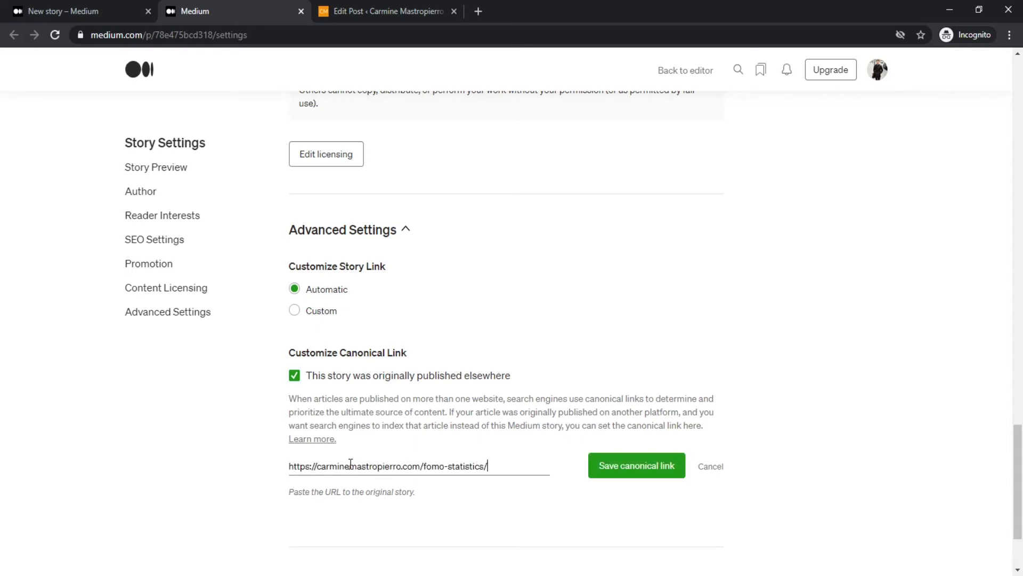
left_click(630, 467)
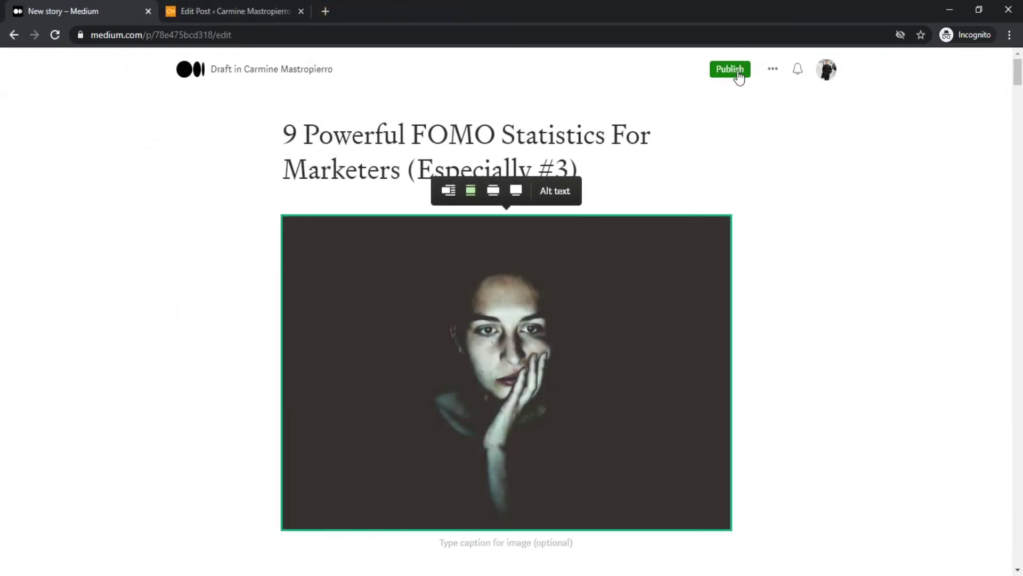
- In the publish preview, set the subtitle 'Learn how FOMO can improve your marketing and advertising.' and type tag 'fomo'
left_click(730, 70)
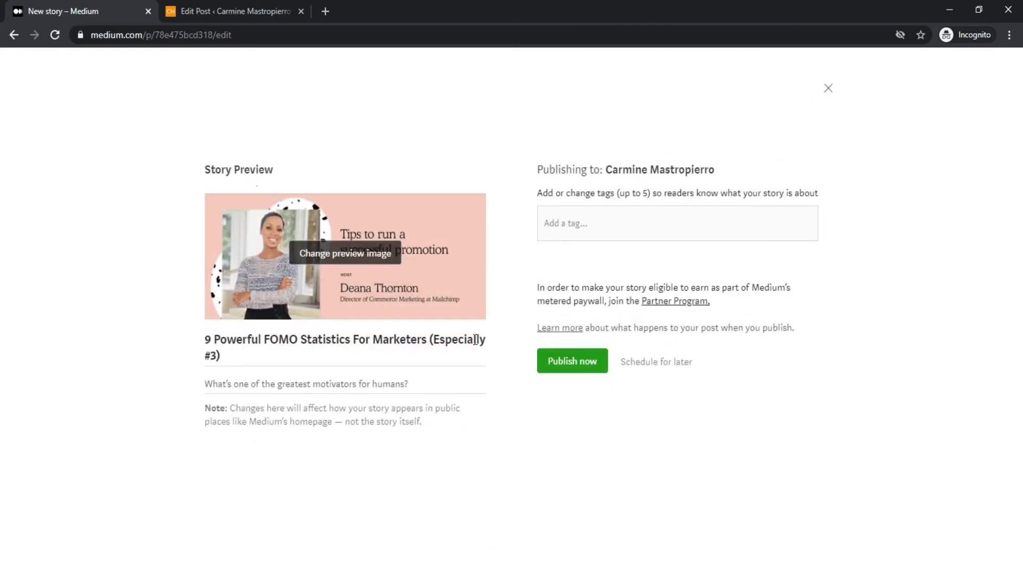
key("ctrl+a")
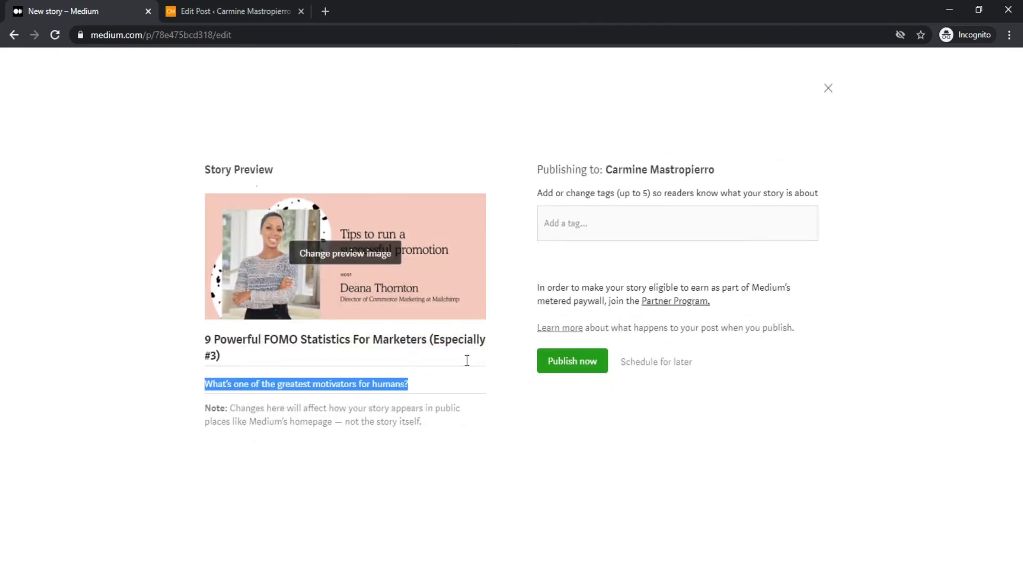
type("Lea")
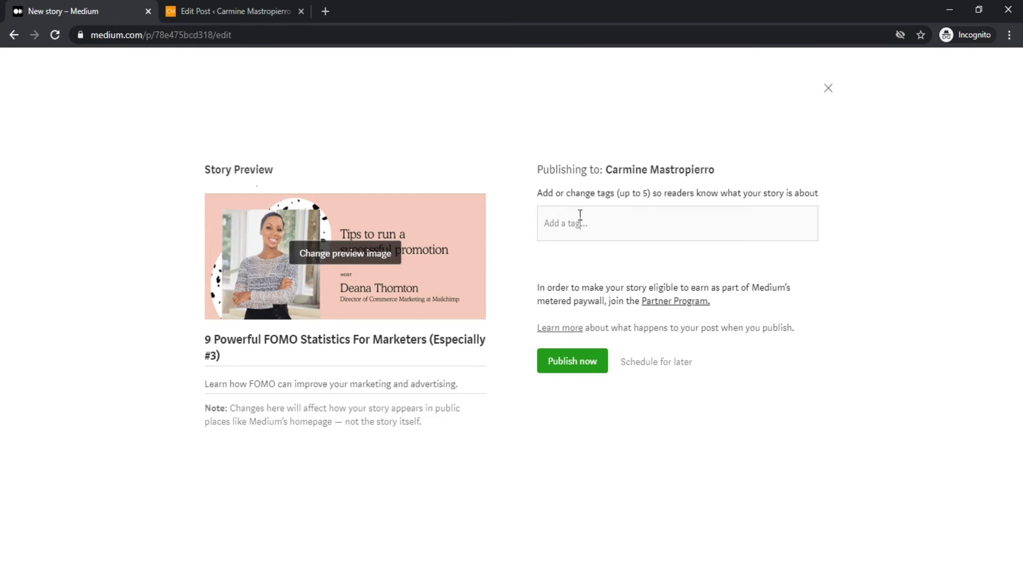
type("fomo")
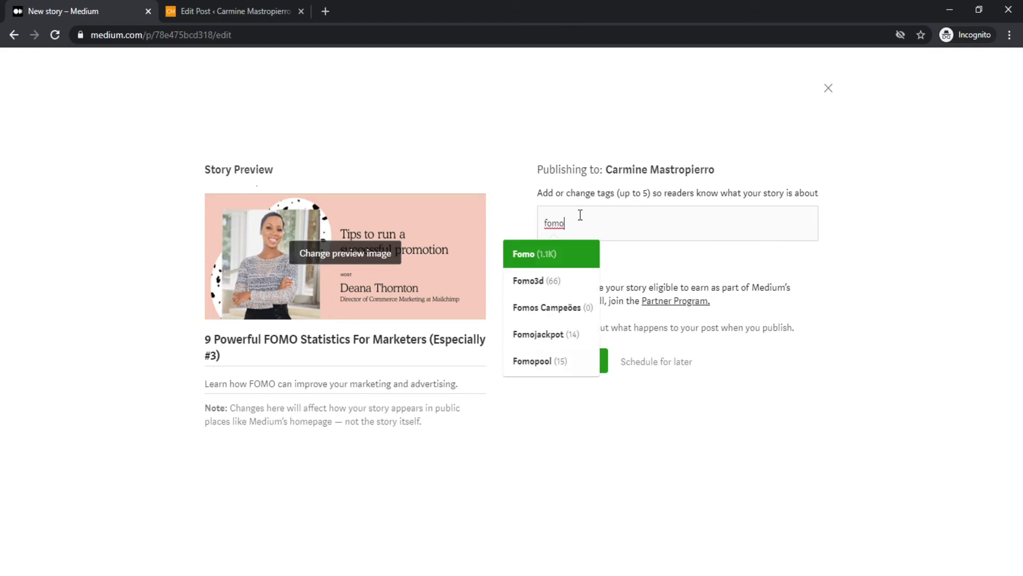
- Add the tags Fomo, statistics, marketing and Marketing Strategies
key("Return")
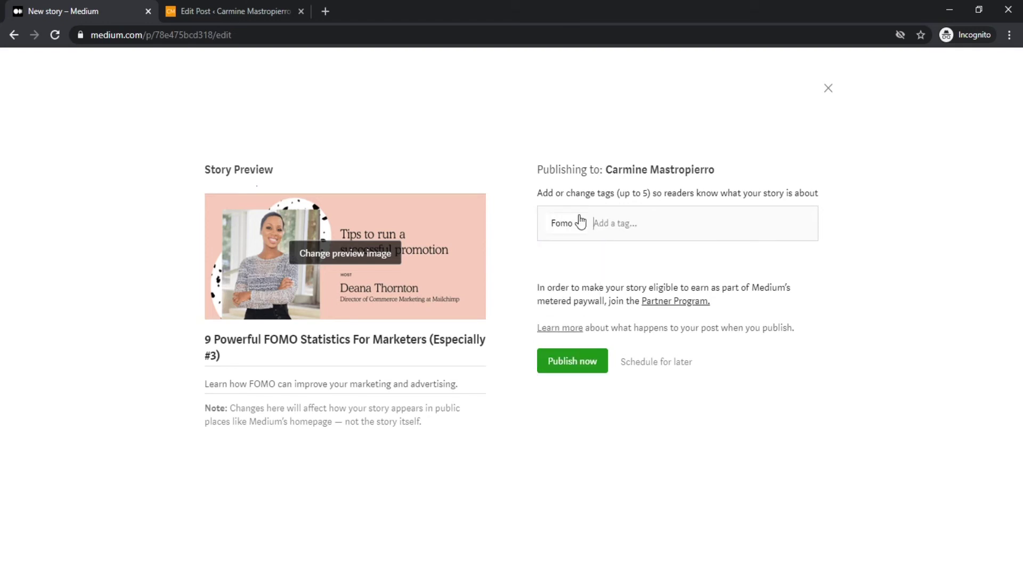
type("statistics")
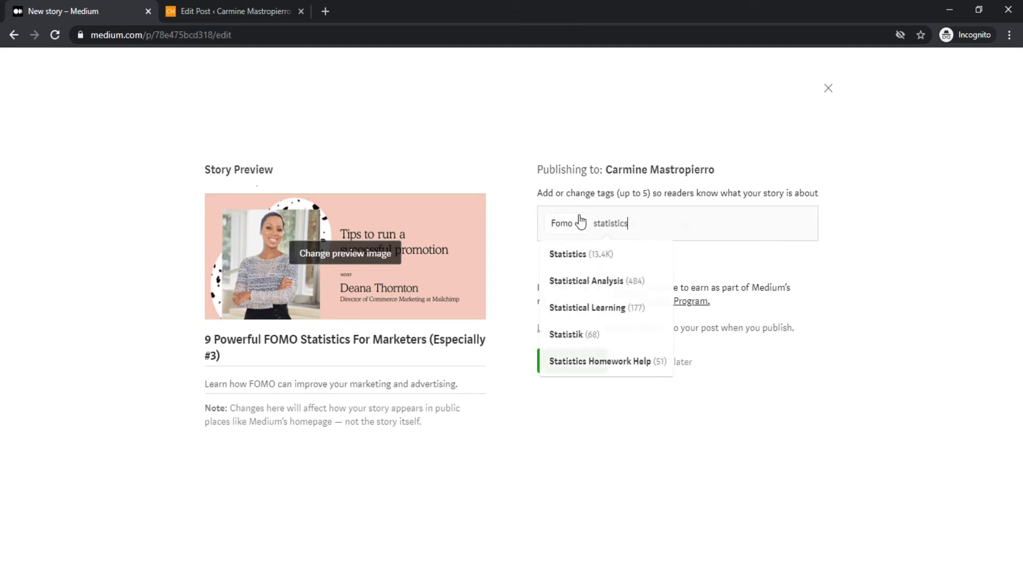
key("Return")
type("marketing")
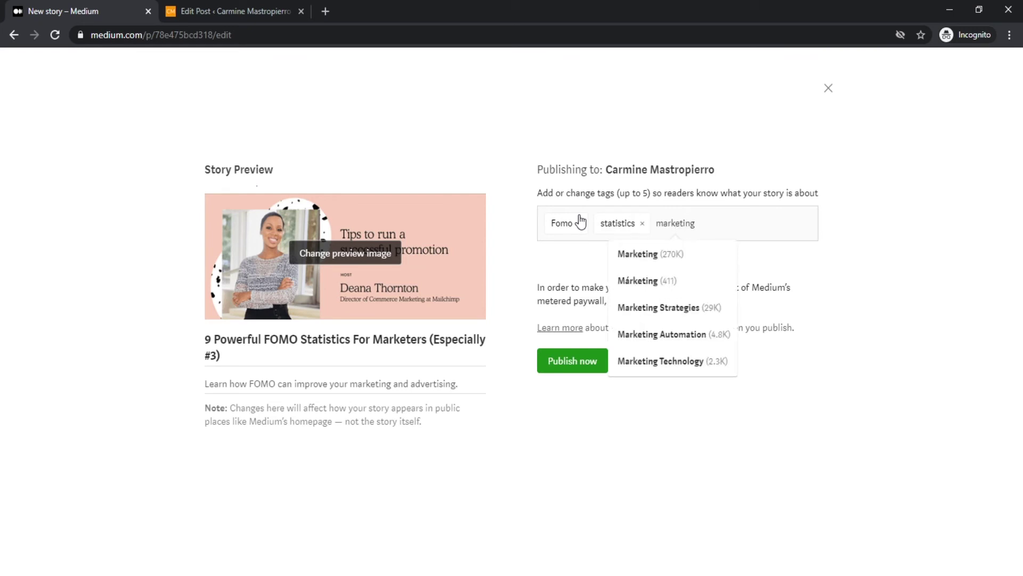
key("Return")
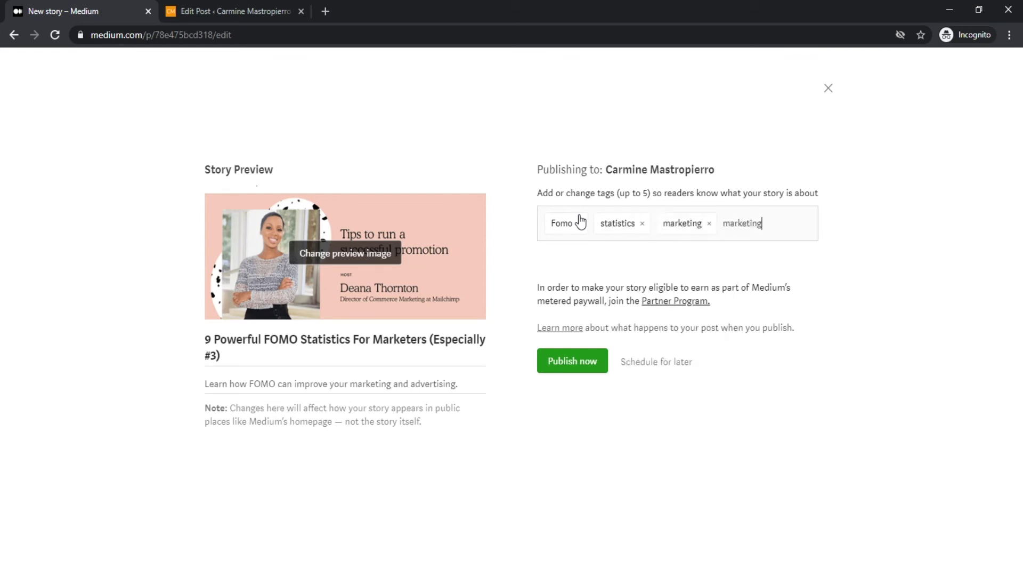
type("marketing")
key("Down")
key("Down")
key("Down")
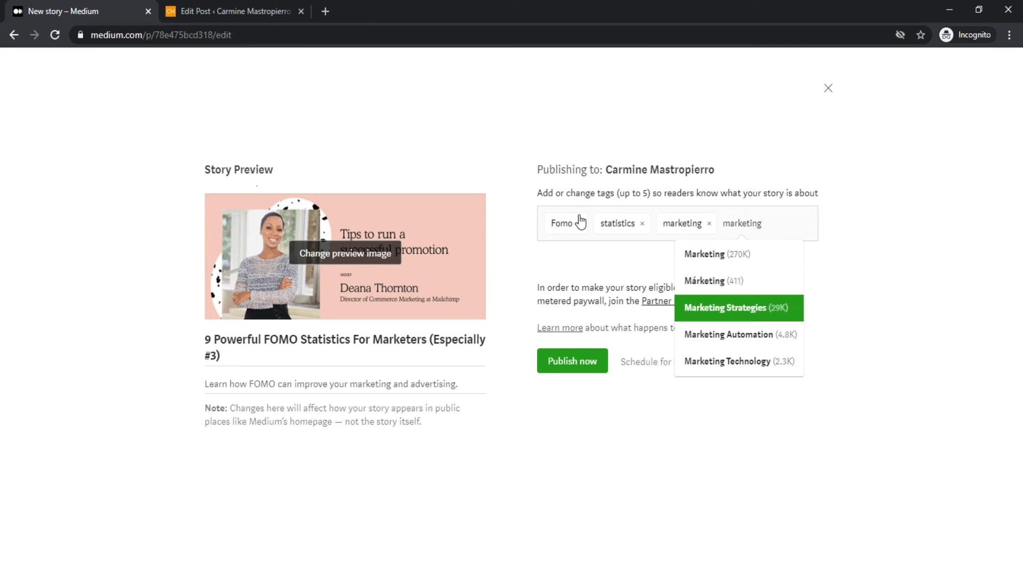
key("Return")
- Add Digital Marketing as the fifth tag and publish the story
type("marketing")
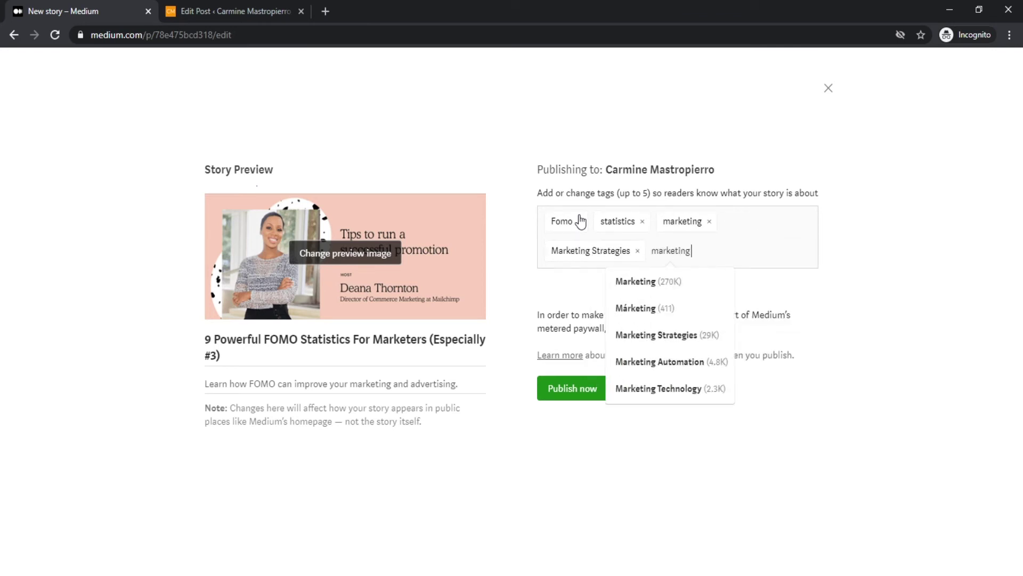
key("Down")
key("BackSpace")
type("st")
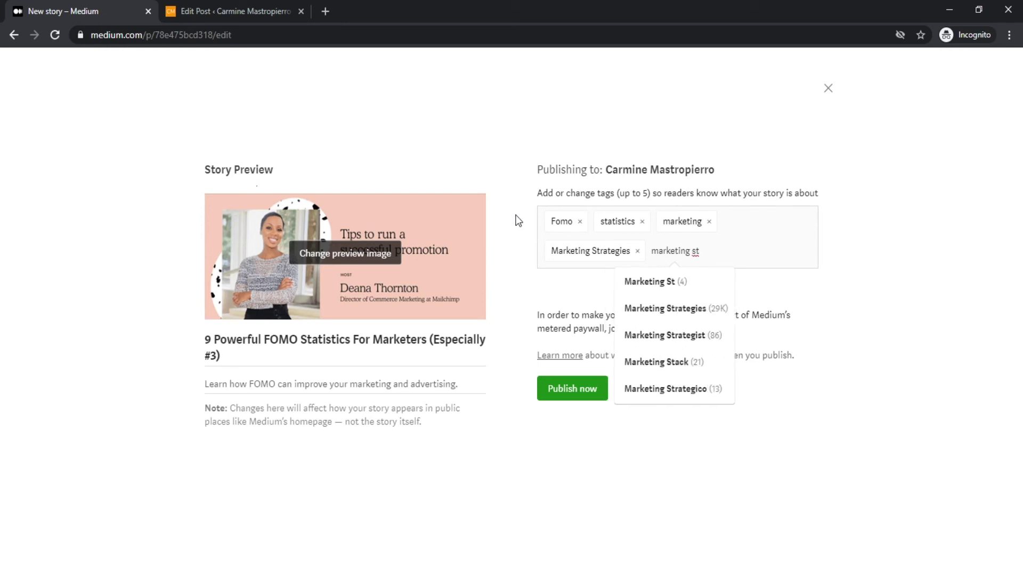
key("BackSpace")
key("BackSpace")
key("BackSpace")
key("BackSpace")
key("BackSpace")
key("BackSpace")
key("BackSpace")
key("BackSpace")
key("BackSpace")
key("BackSpace")
key("BackSpace")
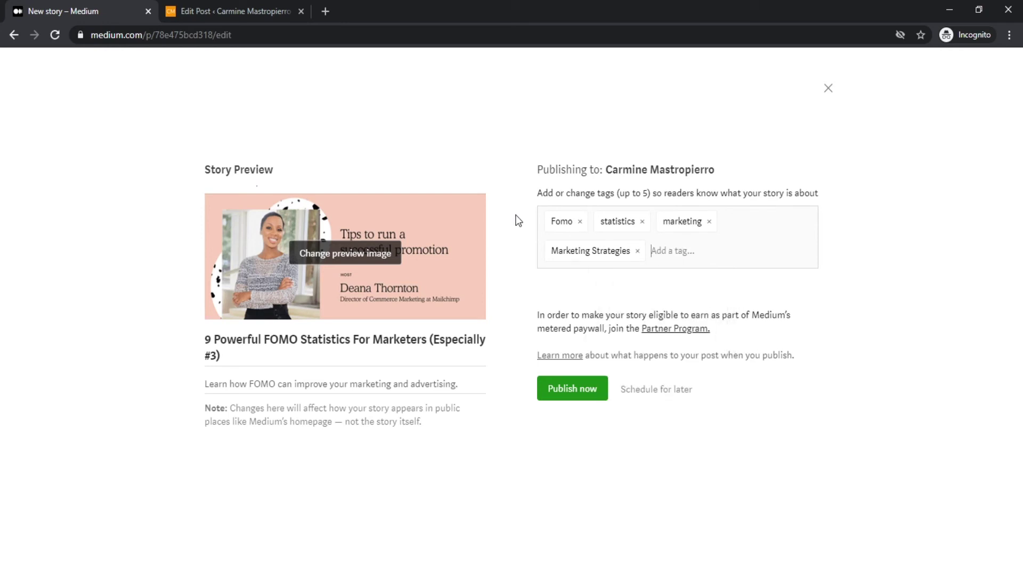
type("digital")
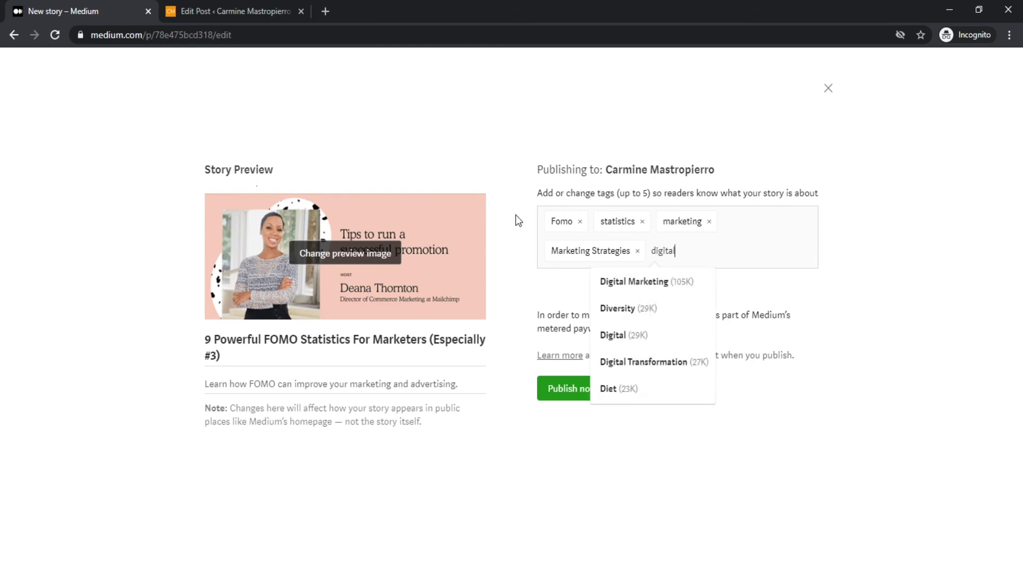
key("Down")
key("Return")
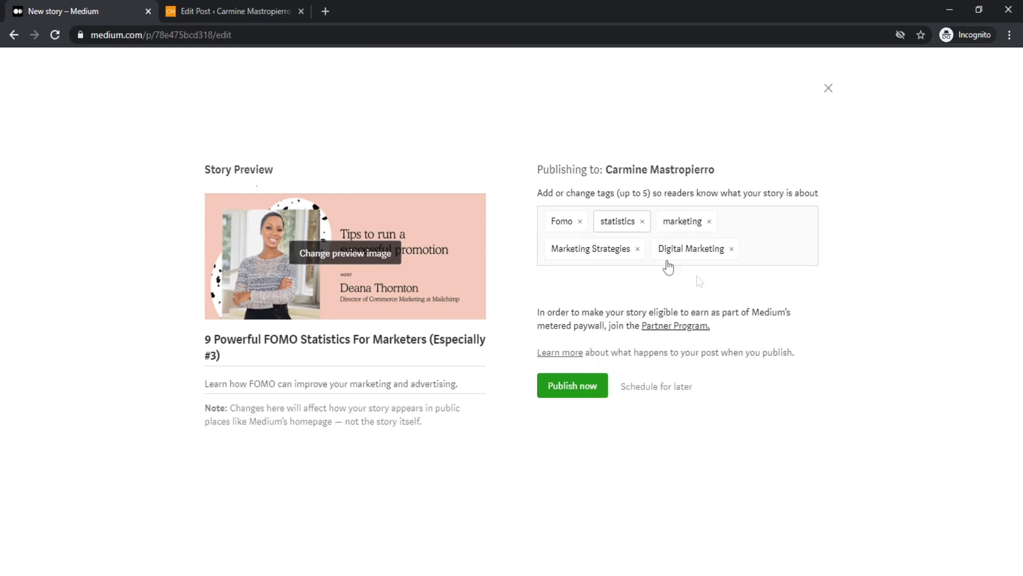
left_click(585, 394)
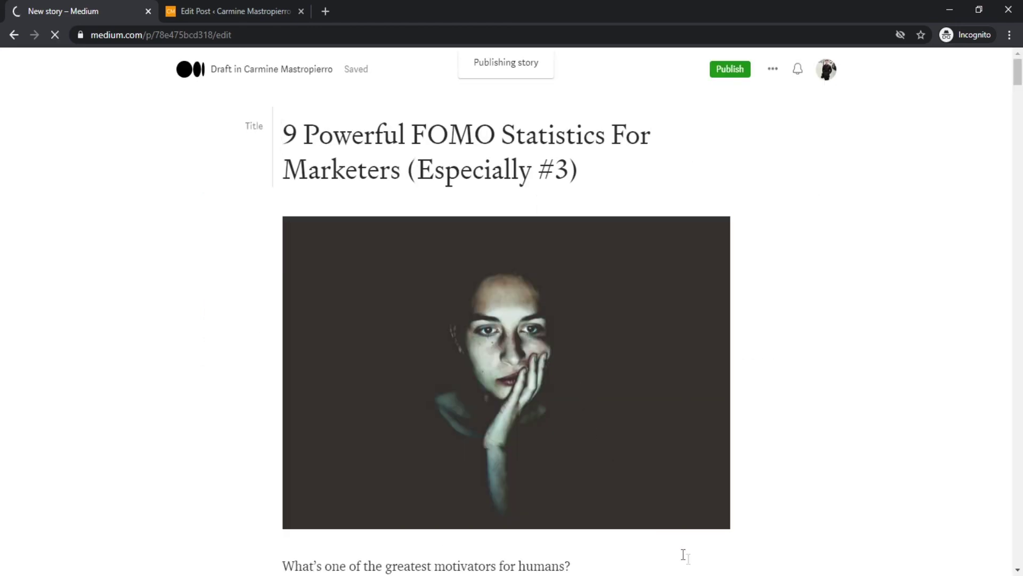